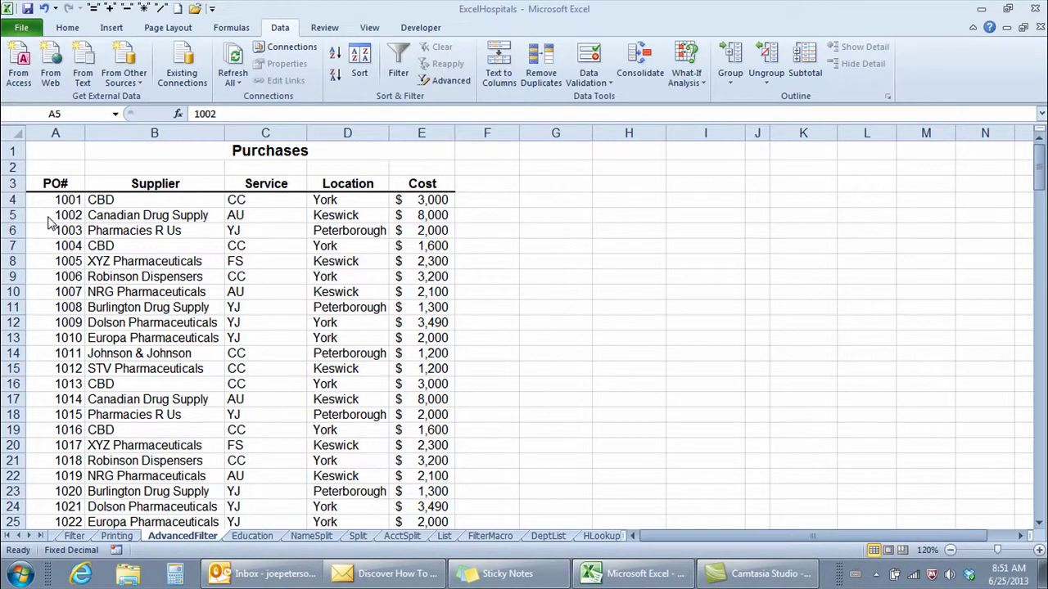
# Start a custom sort of the Purchases table with Location, A to Z, as the first level
pyautogui.click(49, 216)
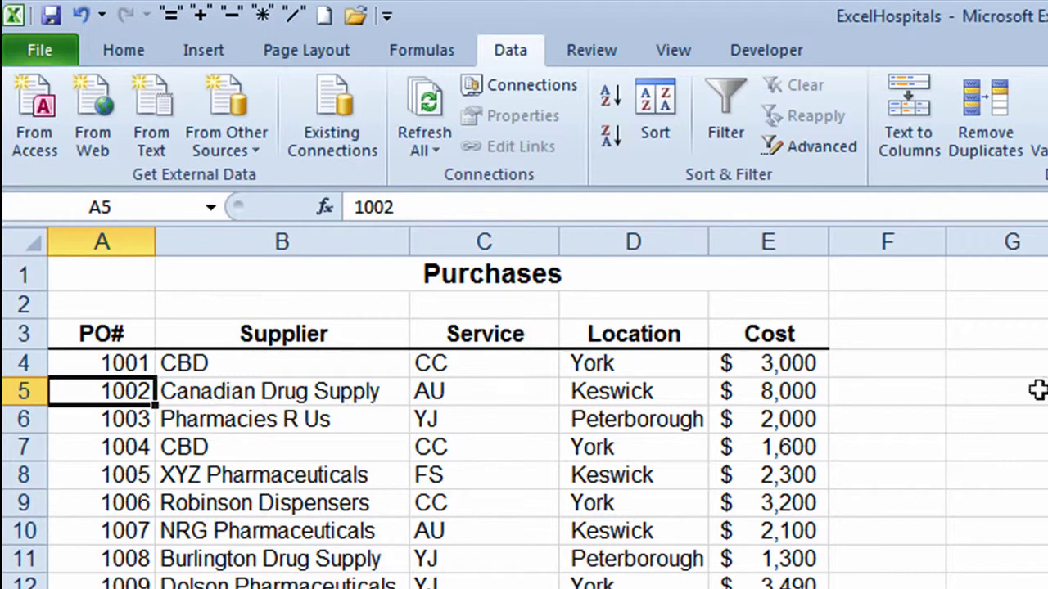
pyautogui.click(279, 395)
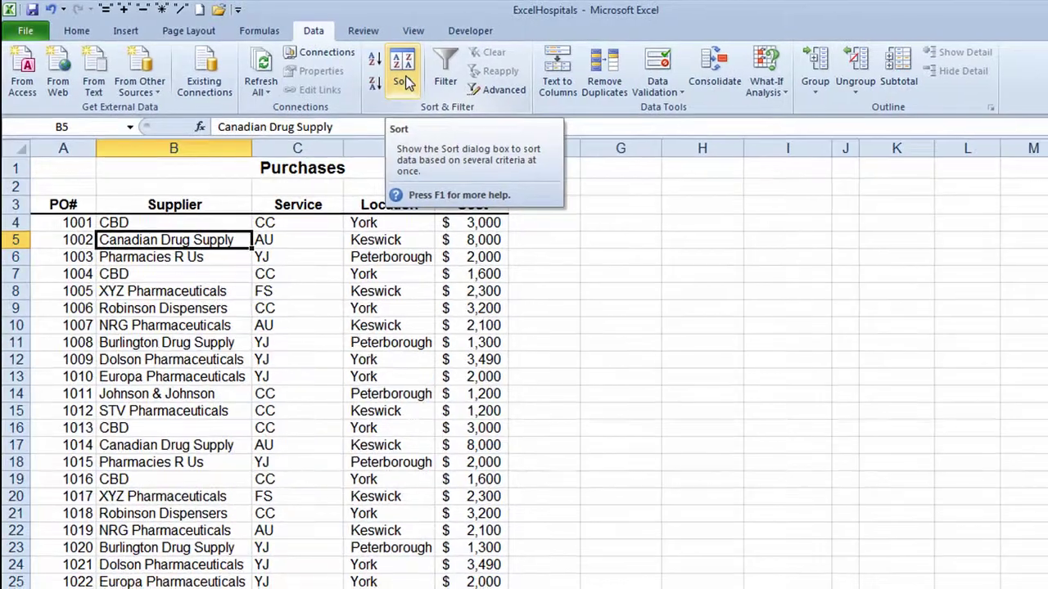
pyautogui.click(424, 82)
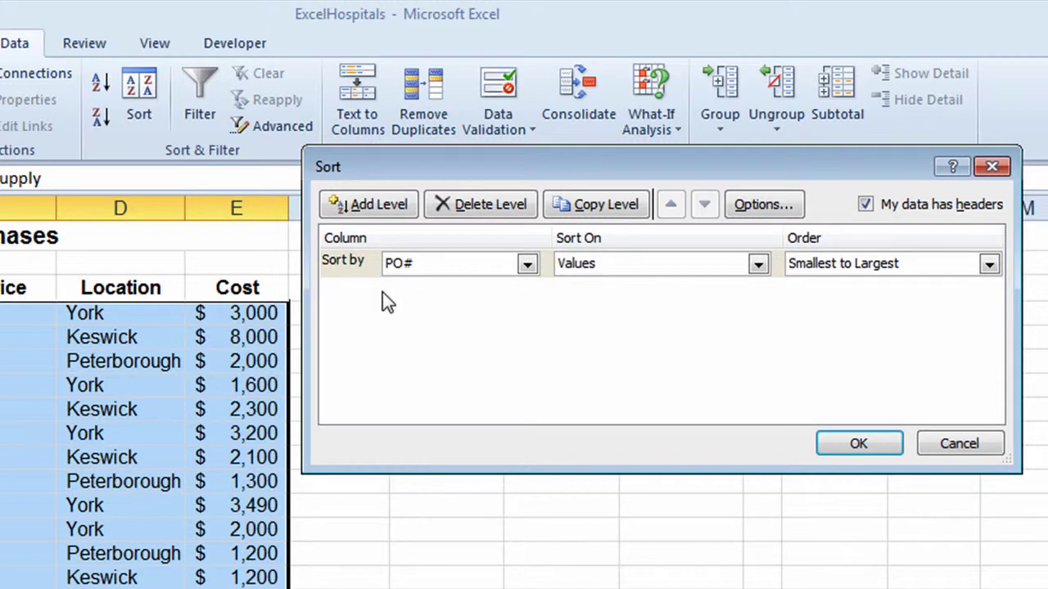
pyautogui.click(528, 264)
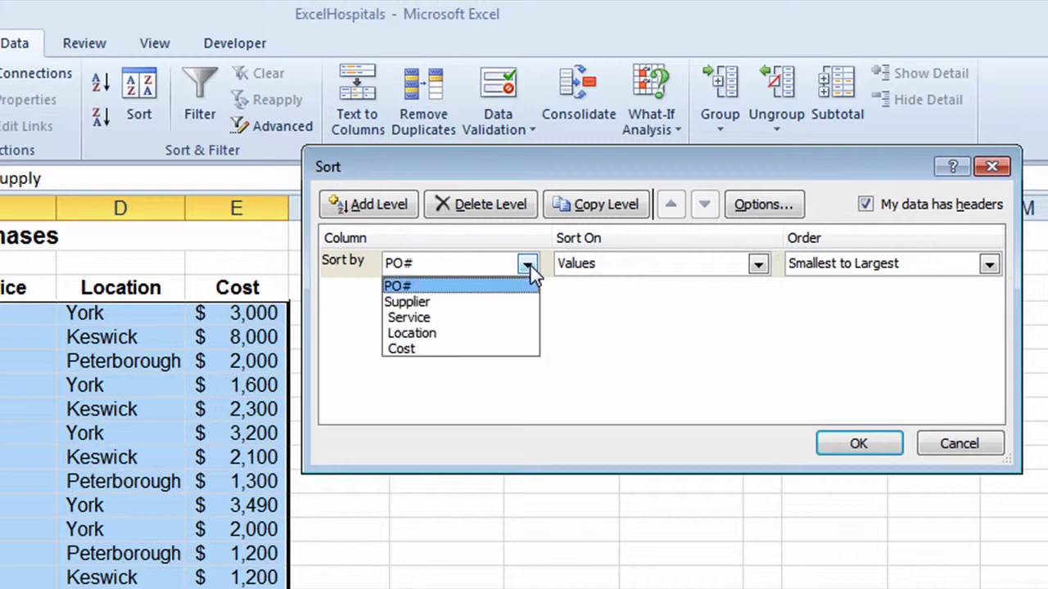
pyautogui.click(475, 333)
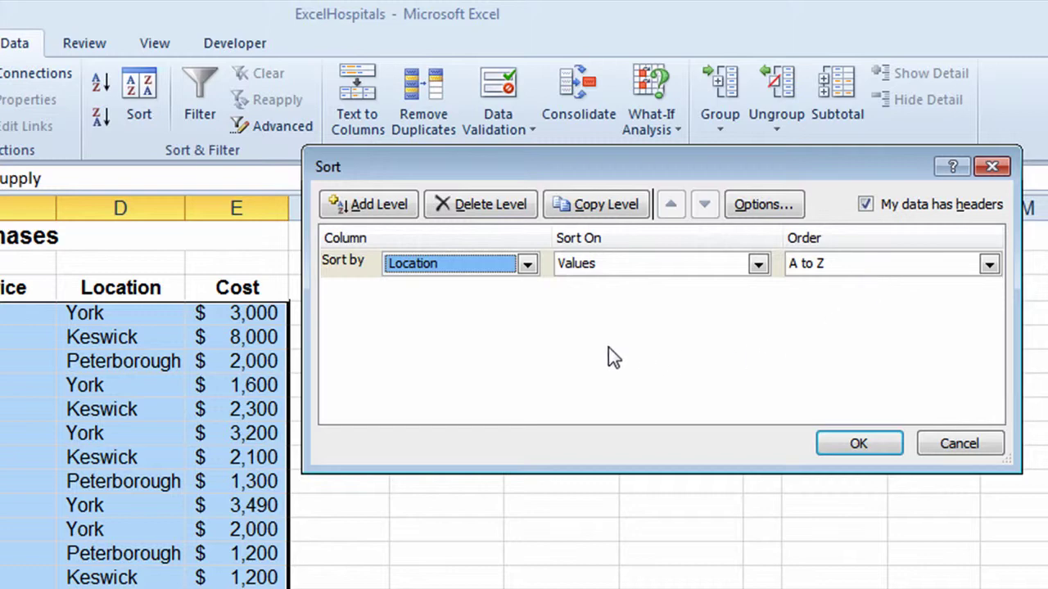
# Add a second sort level by Supplier, A to Z
pyautogui.click(370, 205)
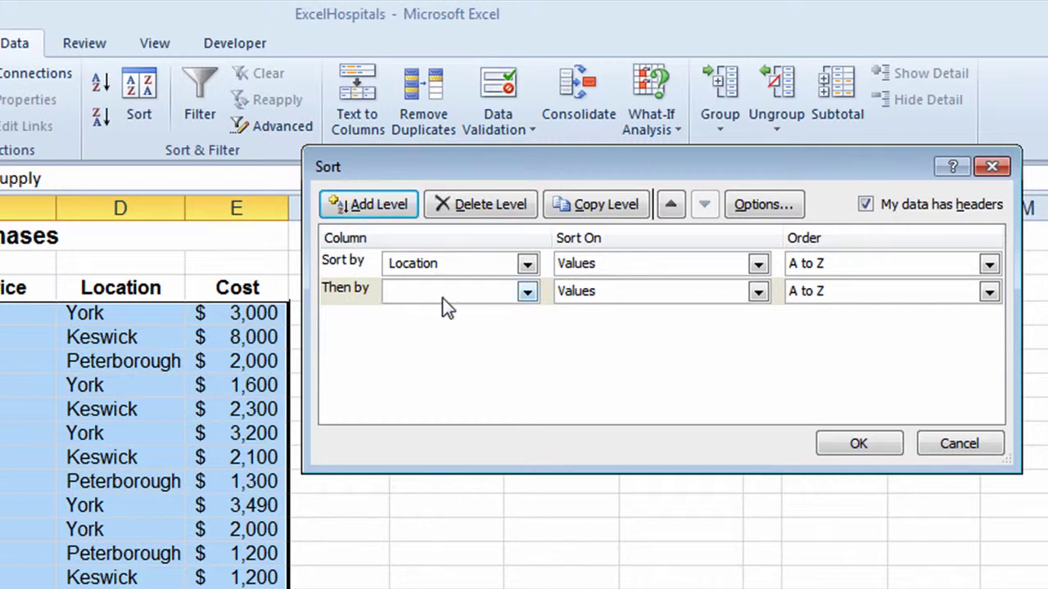
pyautogui.click(527, 292)
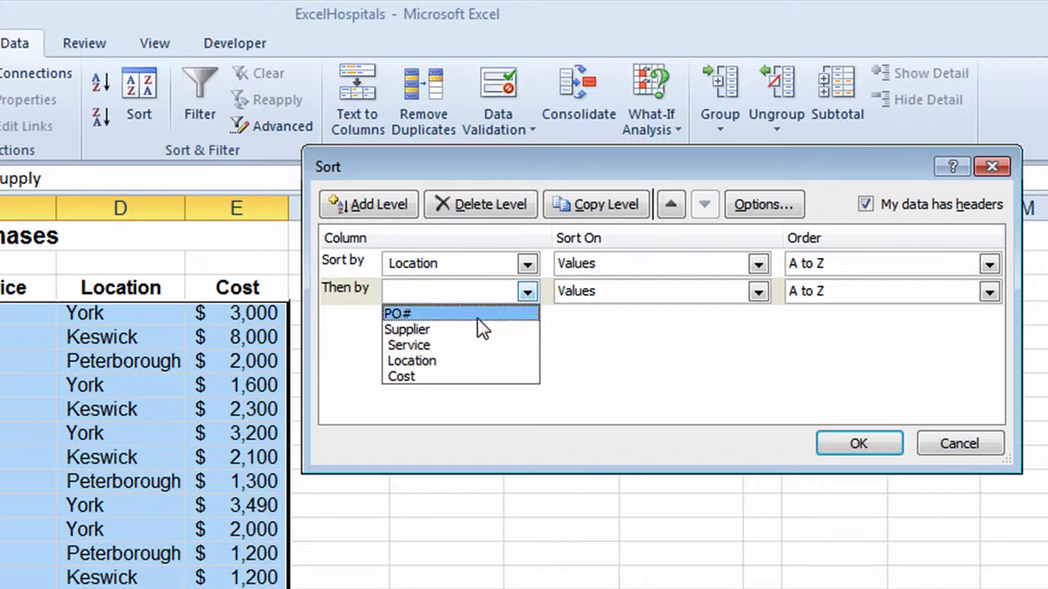
pyautogui.click(436, 329)
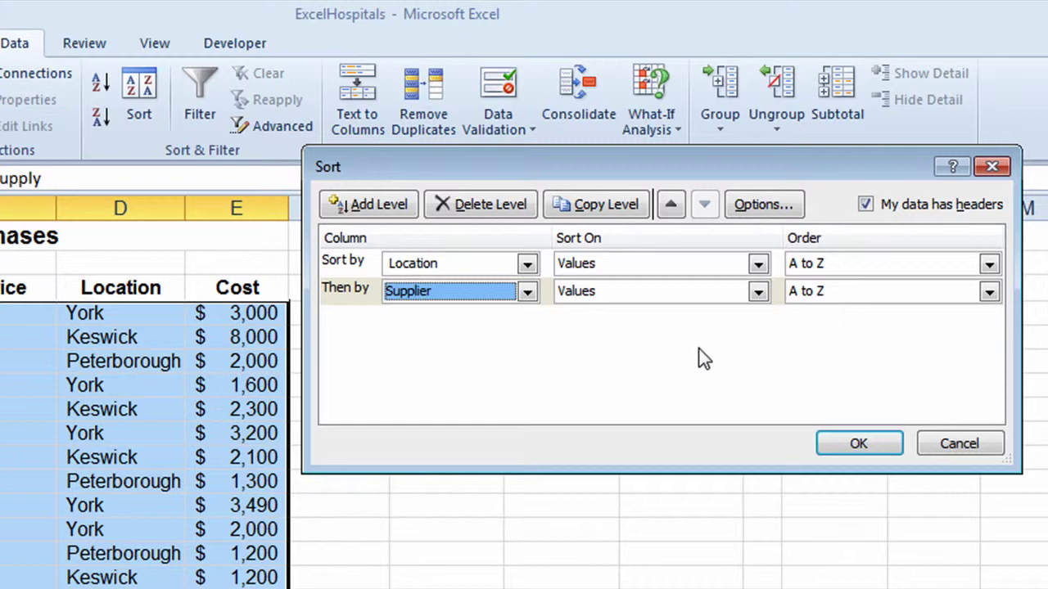
# Add a third level sorting Cost from Largest to Smallest and apply the three-level sort
pyautogui.click(364, 211)
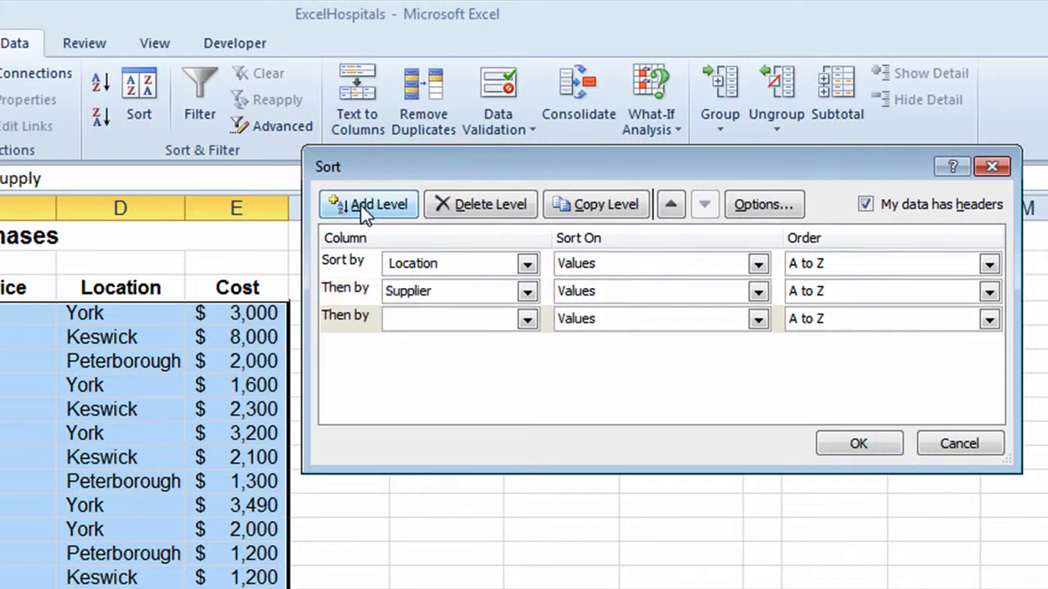
pyautogui.click(528, 322)
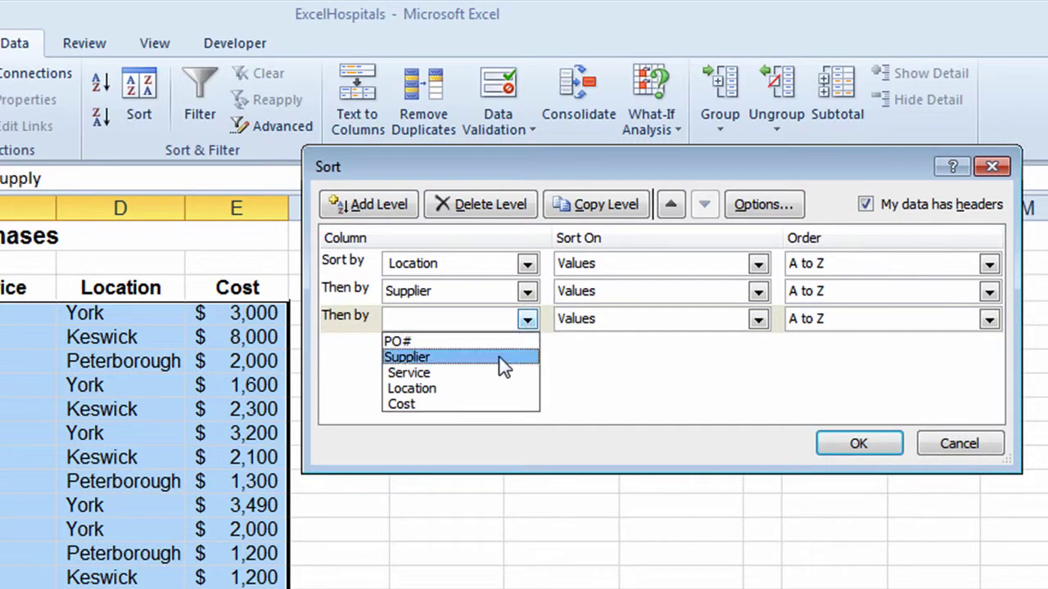
pyautogui.click(426, 402)
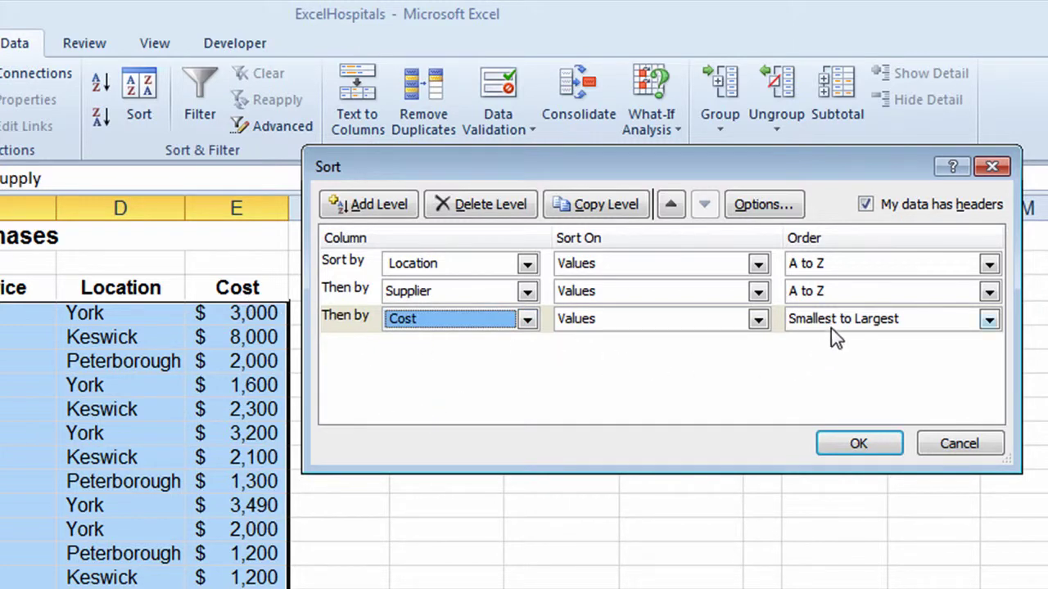
pyautogui.click(990, 321)
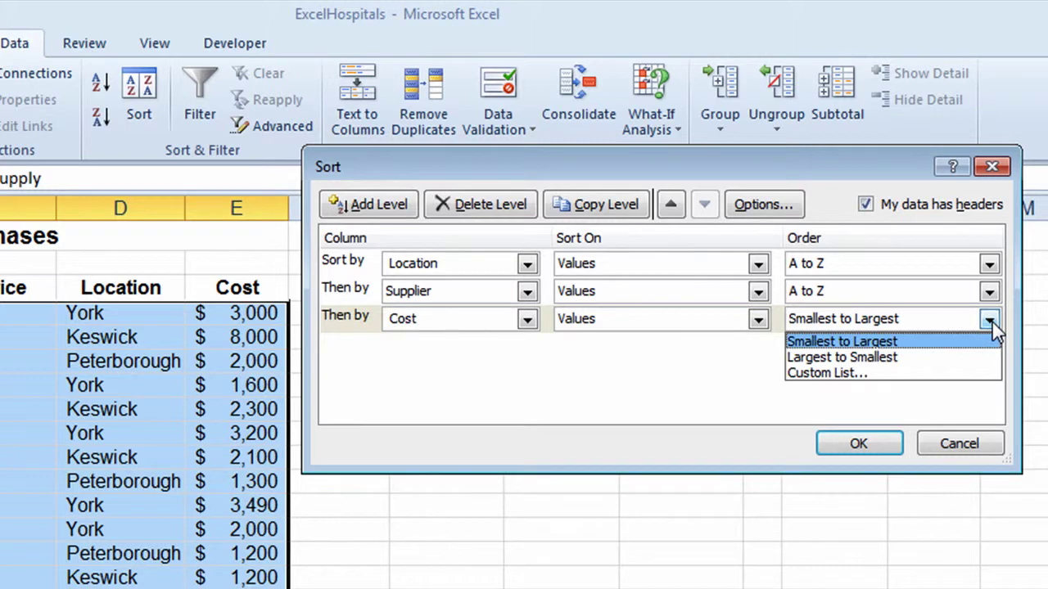
pyautogui.click(884, 359)
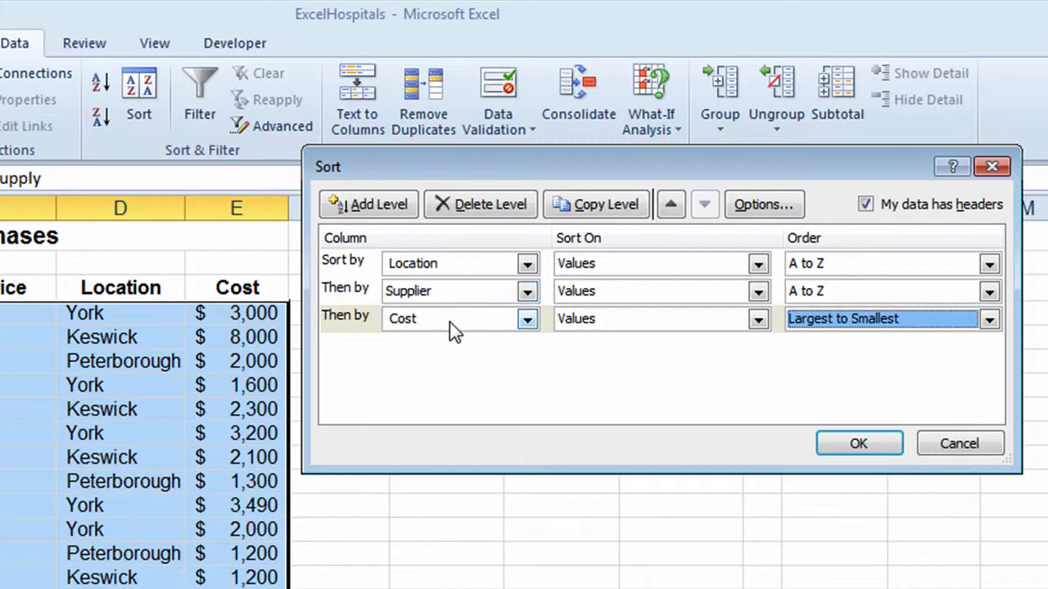
pyautogui.click(858, 445)
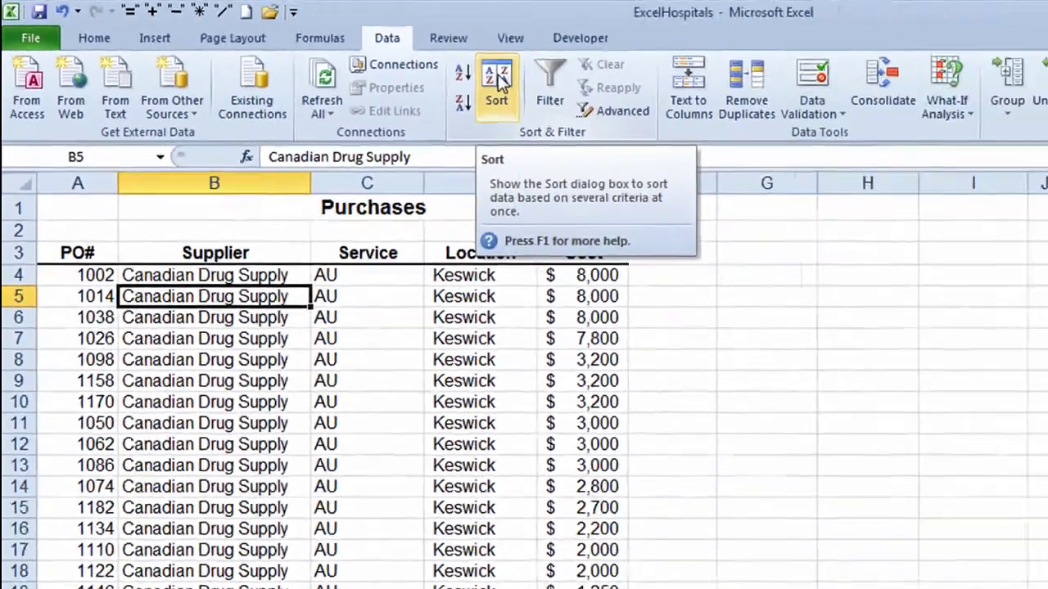
# Reopen the Sort dialog to view the Location, Supplier and Cost levels
pyautogui.click(745, 122)
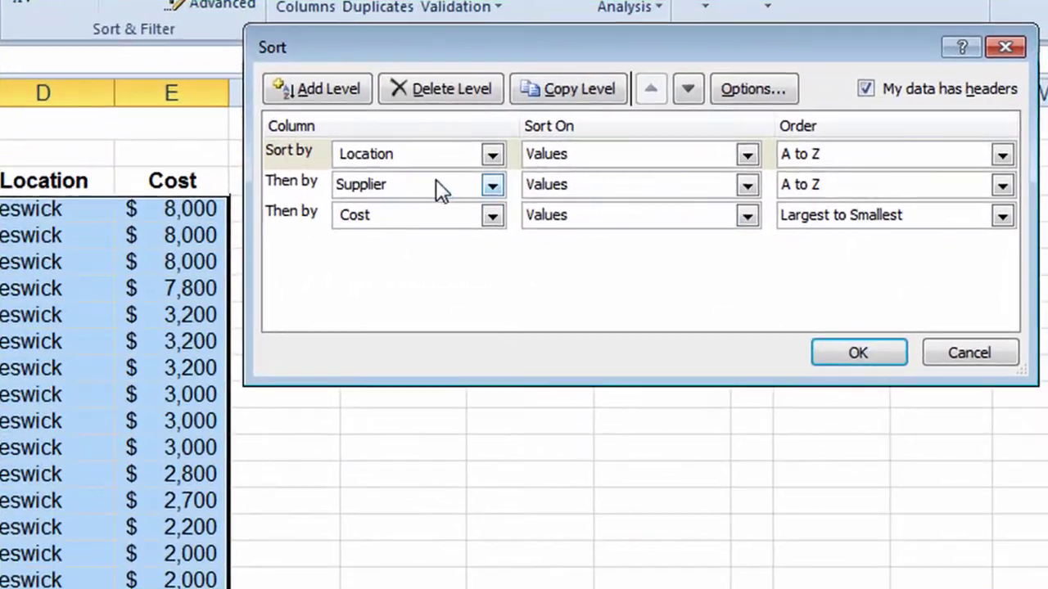
# Delete the Cost and Supplier levels and switch the remaining level to Service, A to Z
pyautogui.click(291, 215)
pyautogui.click(463, 86)
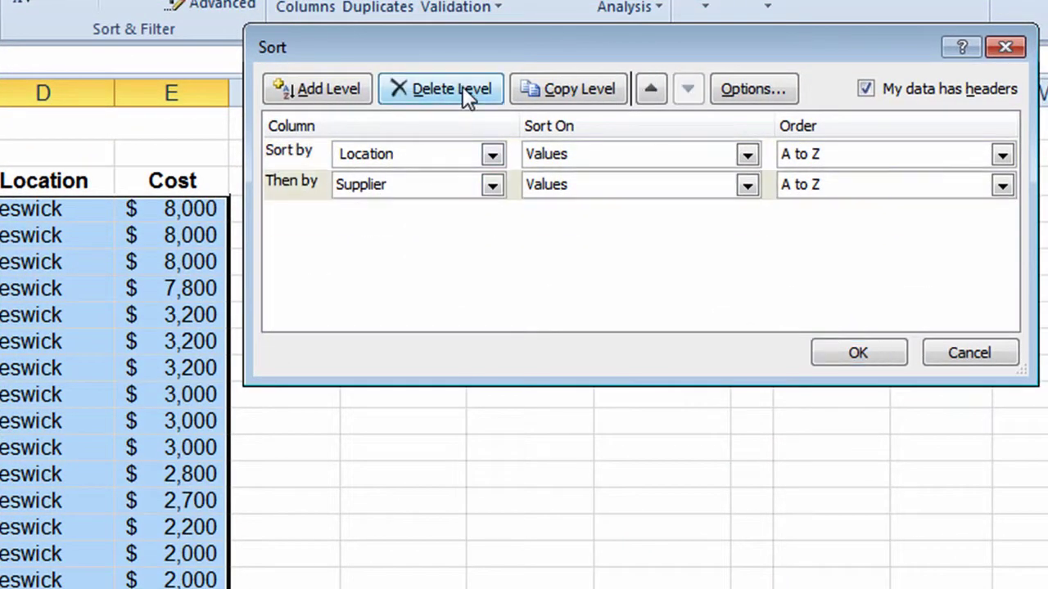
pyautogui.click(441, 95)
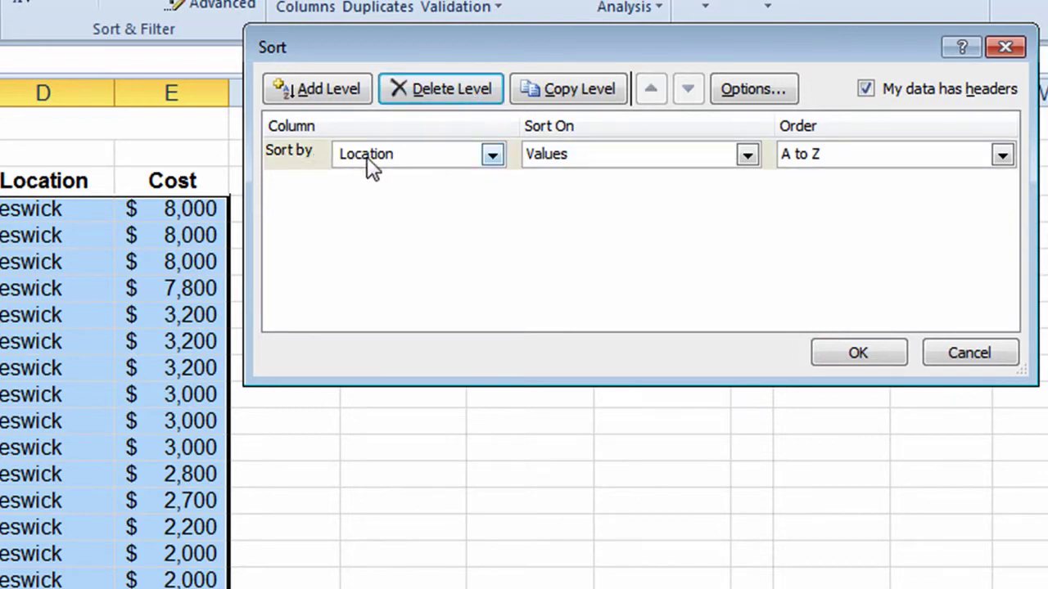
pyautogui.click(492, 156)
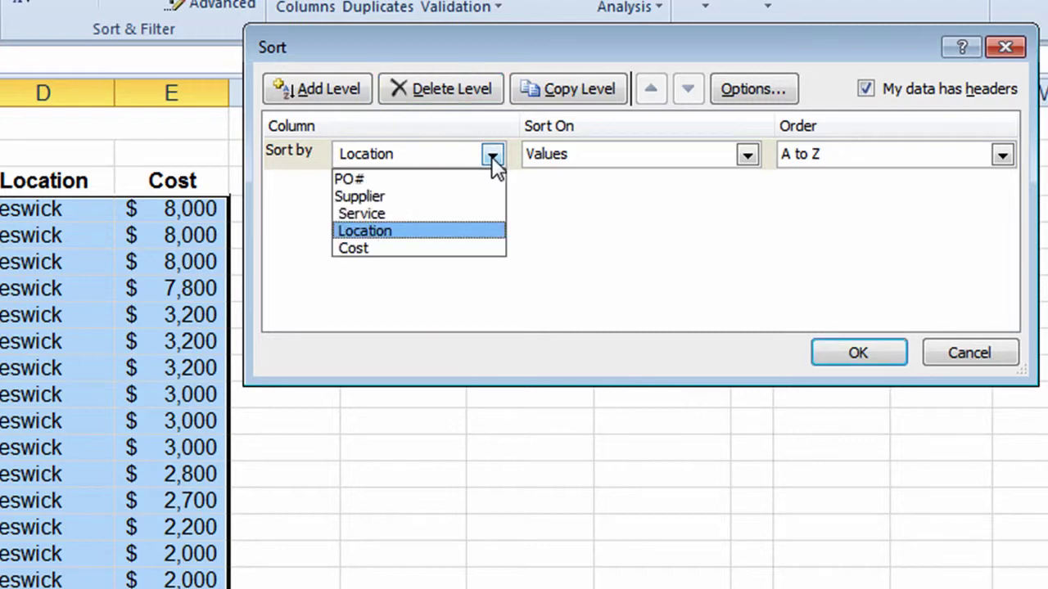
pyautogui.click(376, 215)
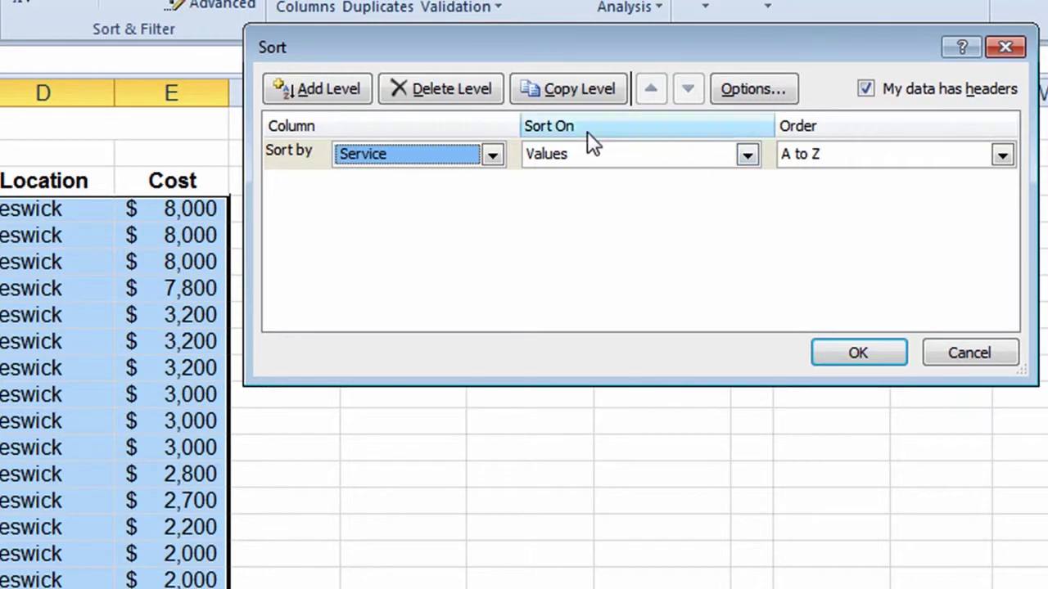
# Add Location A to Z and Cost Smallest to Largest levels after Service, then apply the sort
pyautogui.click(334, 90)
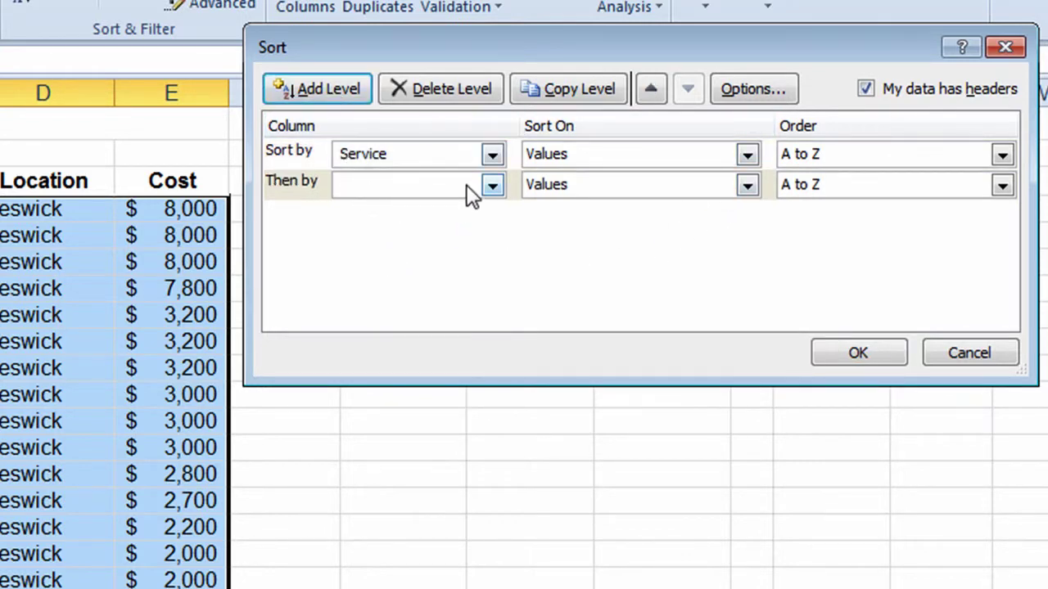
pyautogui.click(493, 187)
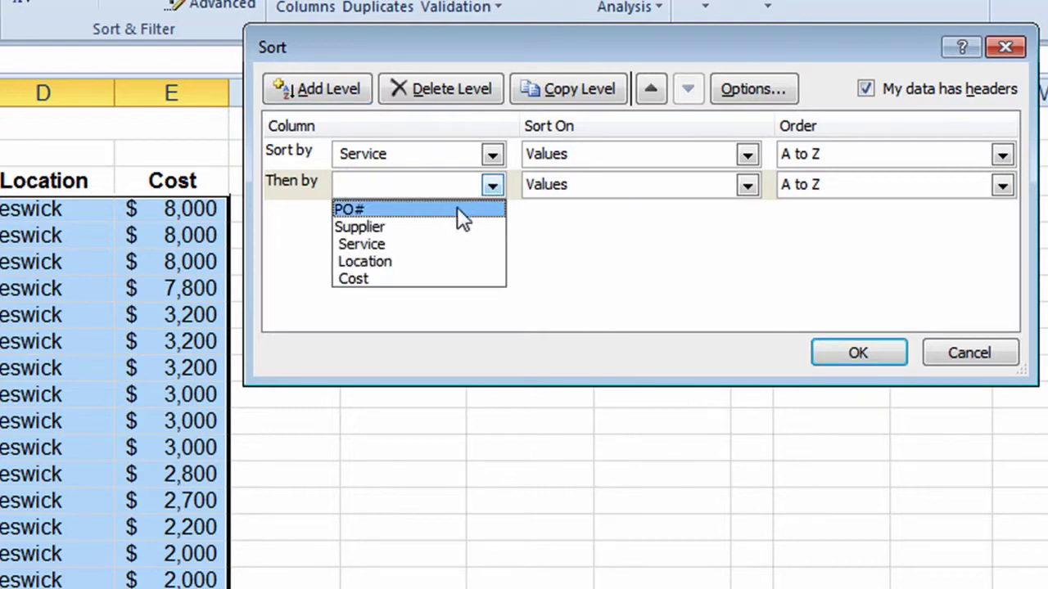
pyautogui.click(397, 260)
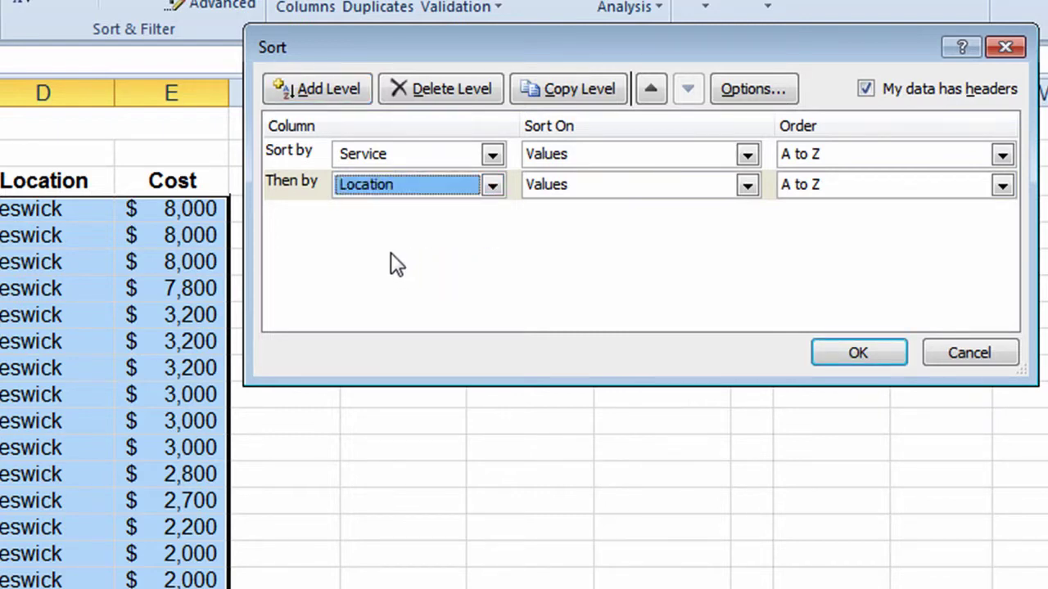
pyautogui.click(316, 90)
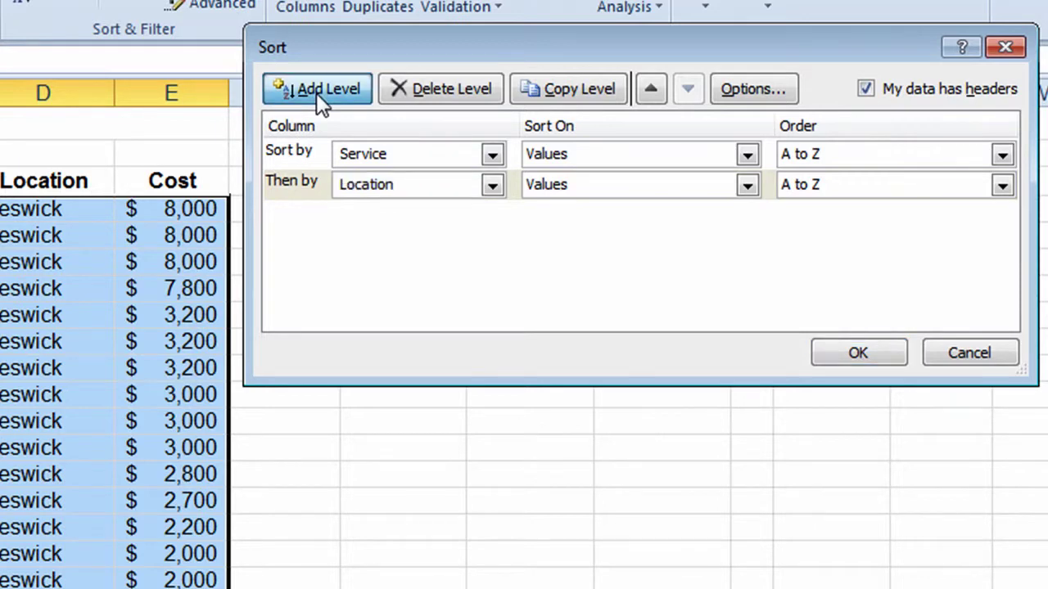
pyautogui.click(494, 216)
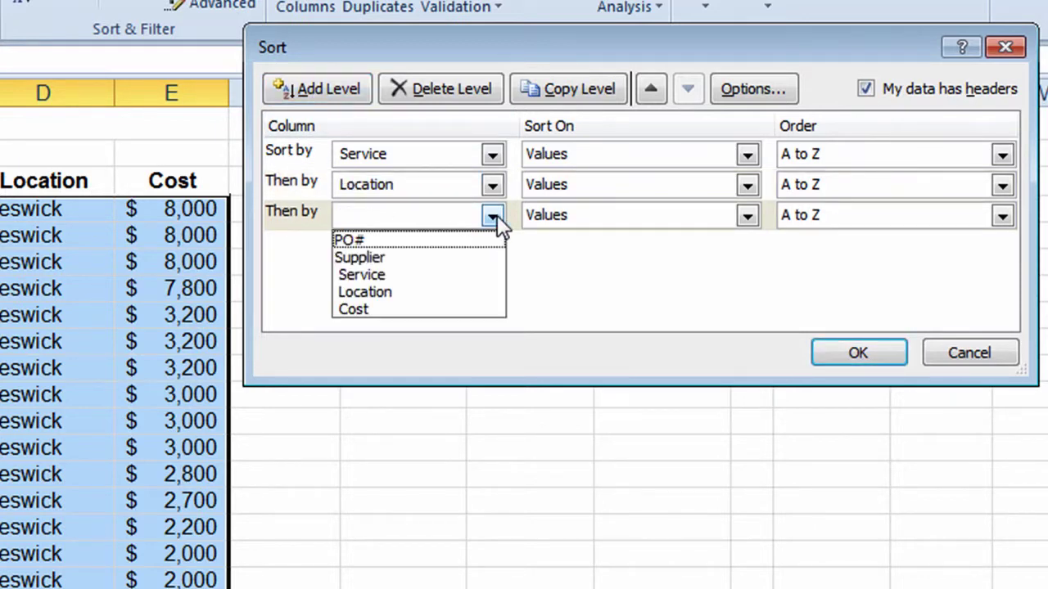
pyautogui.click(378, 307)
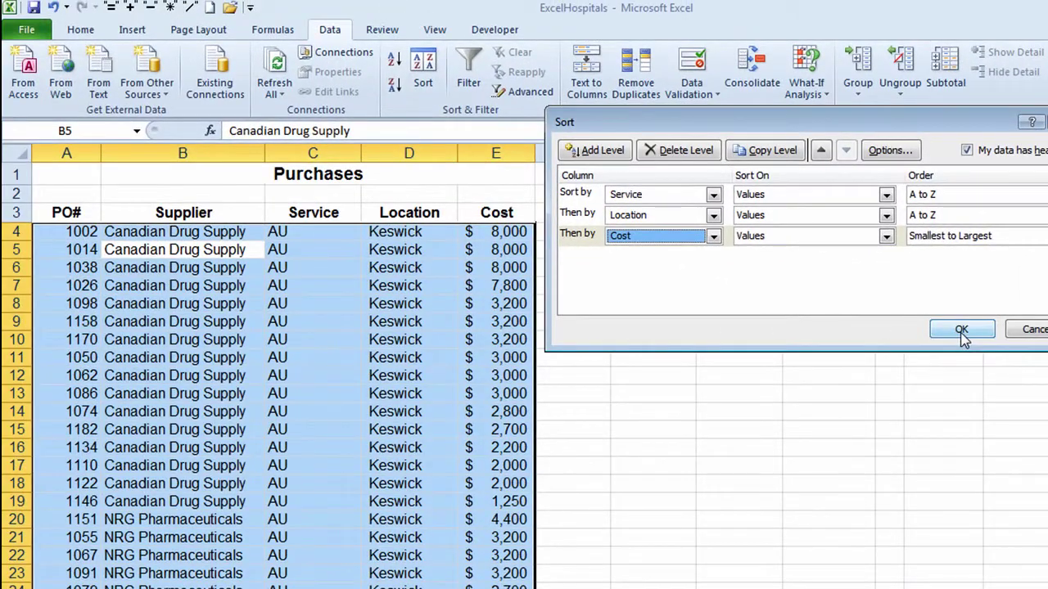
pyautogui.click(961, 330)
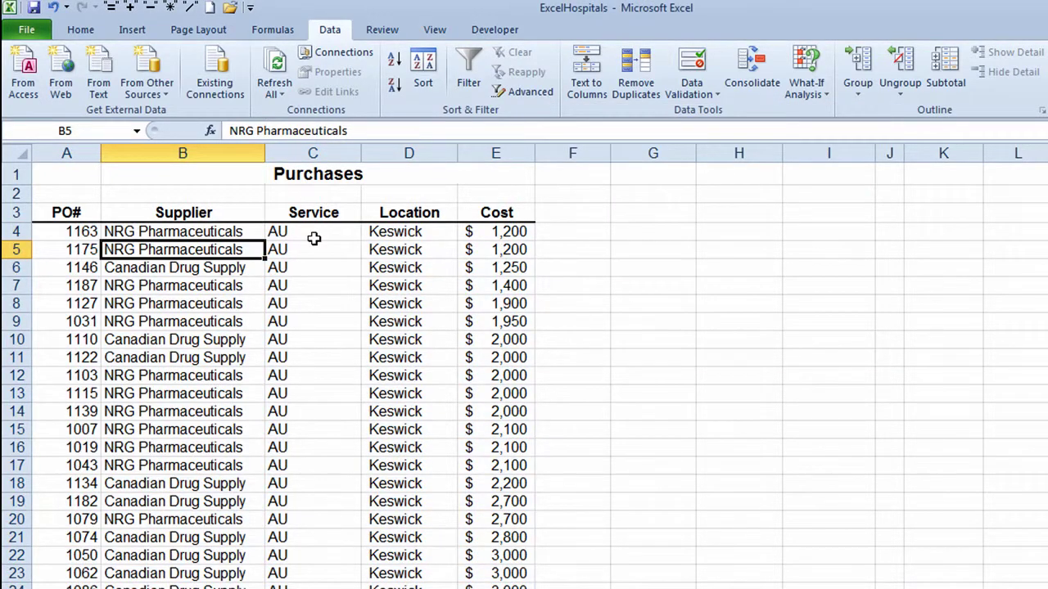
pyautogui.scroll(-9, 314, 239)
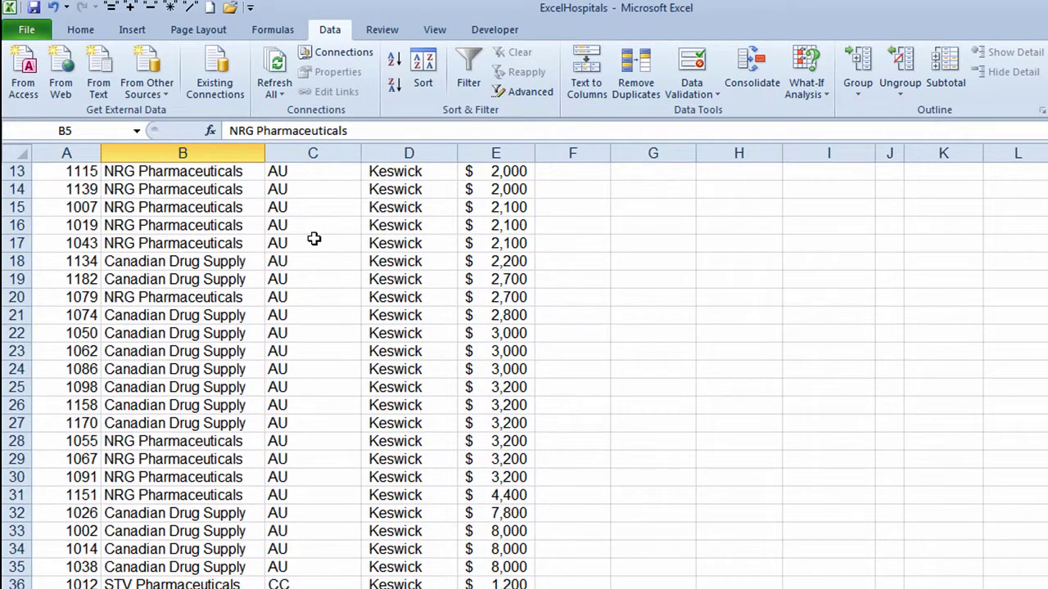
pyautogui.scroll(-1, 314, 239)
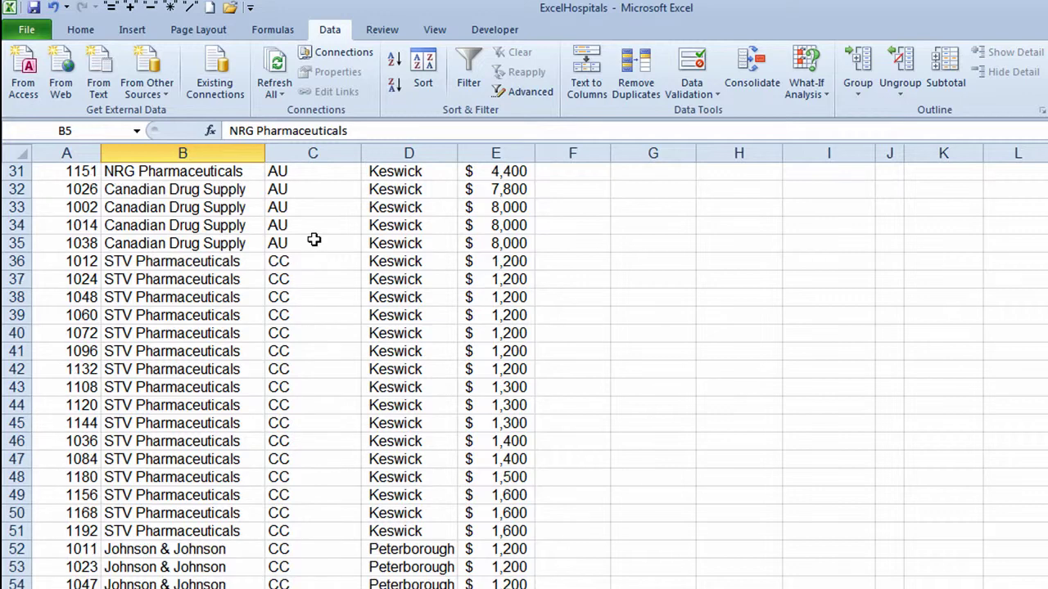
pyautogui.scroll(-4, 312, 264)
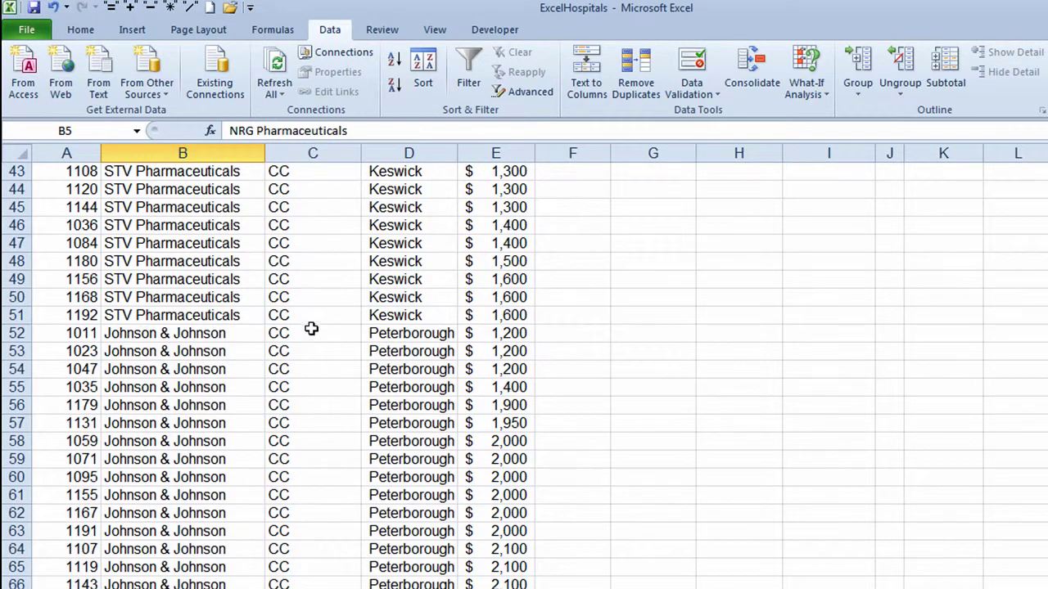
pyautogui.scroll(-5, 311, 326)
pyautogui.scroll(16, 423, 262)
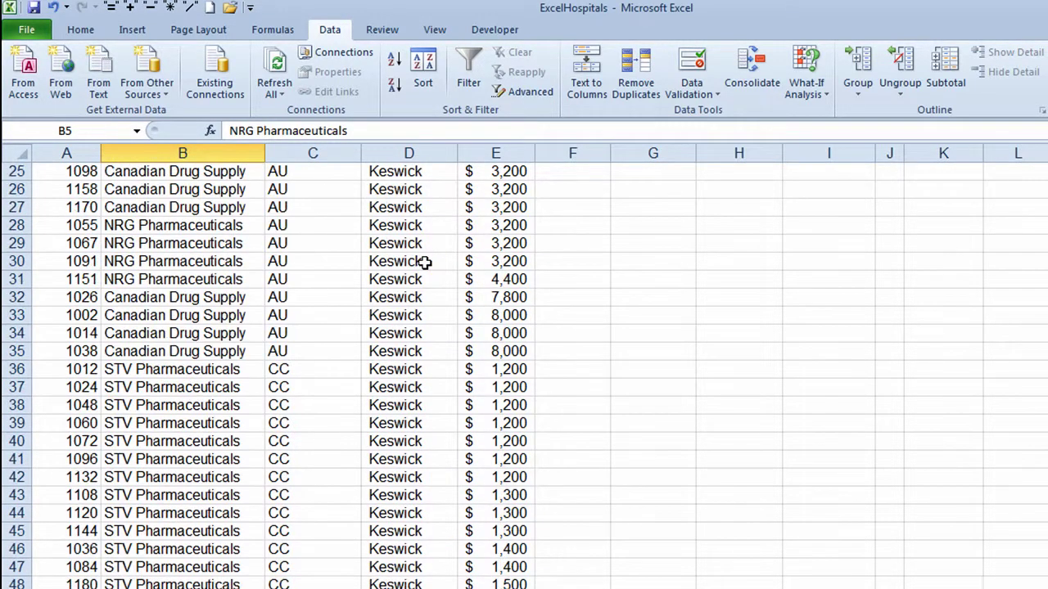